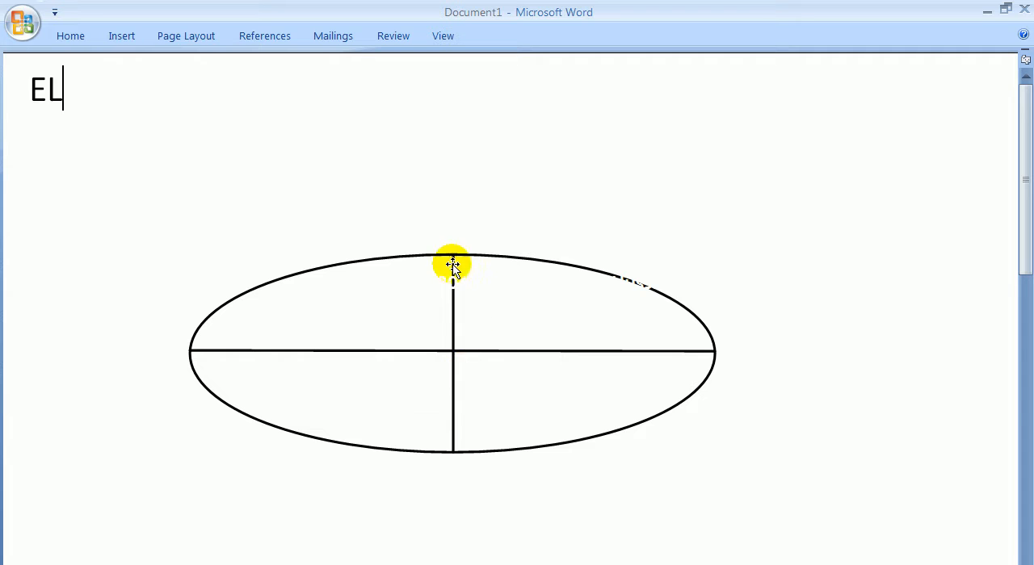
Select the horizontal axis line of the ellipse sketch in Word and switch to the AutoCAD drawing.
{"action": "left_click", "coordinate": [340, 351]}
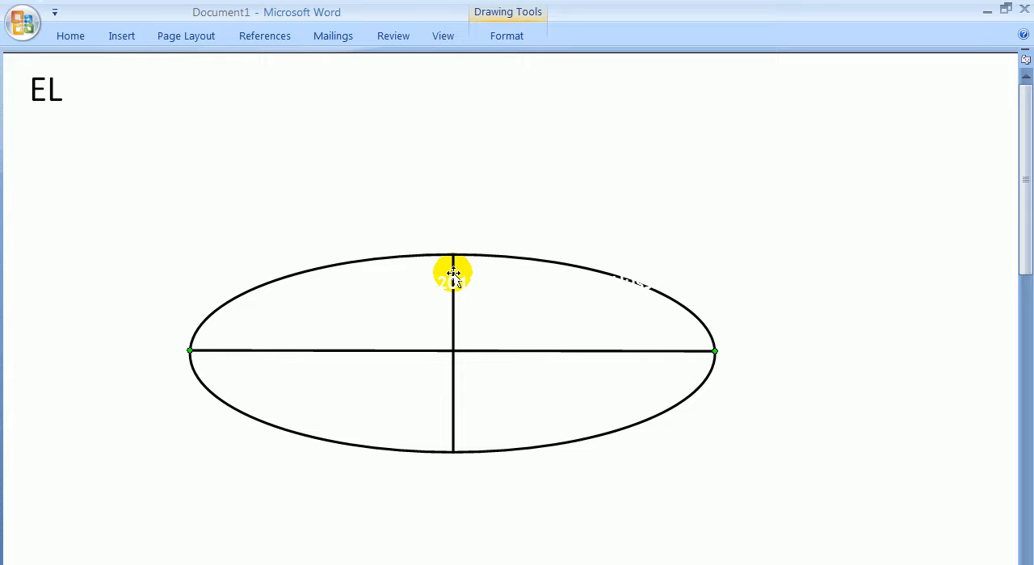
{"action": "key", "text": "alt+Tab"}
{"action": "mouse_move", "coordinate": [474, 293]}
{"action": "middle_mouse_down"}
{"action": "mouse_move", "coordinate": [457, 270]}
{"action": "mouse_move", "coordinate": [458, 280]}
{"action": "middle_mouse_up"}
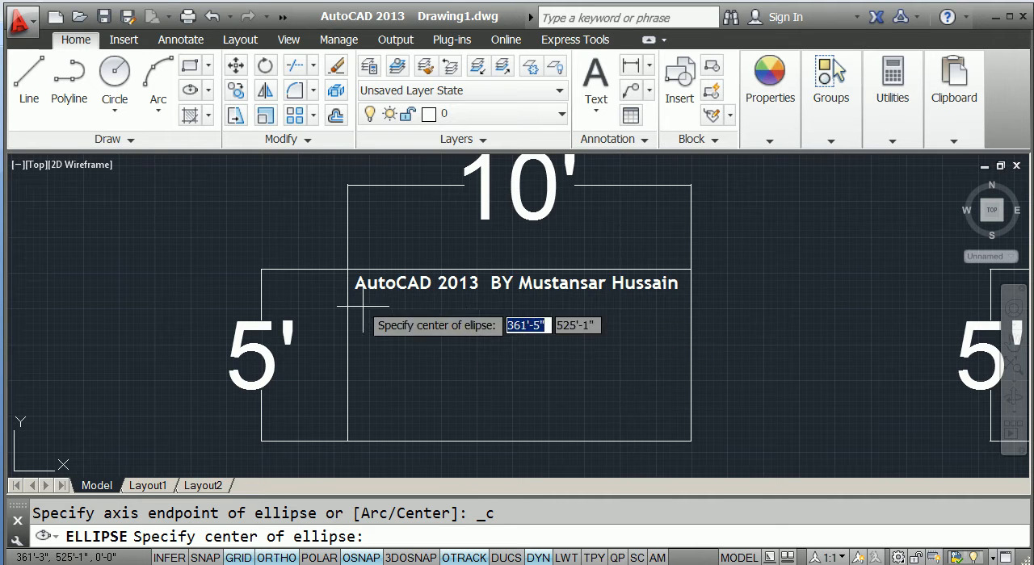
Draw a Center ellipse from the middle of the first 10' by 5' rectangle, with a 5' horizontal half-axis and a 30 inch other half-axis.
{"action": "left_click", "coordinate": [208, 90]}
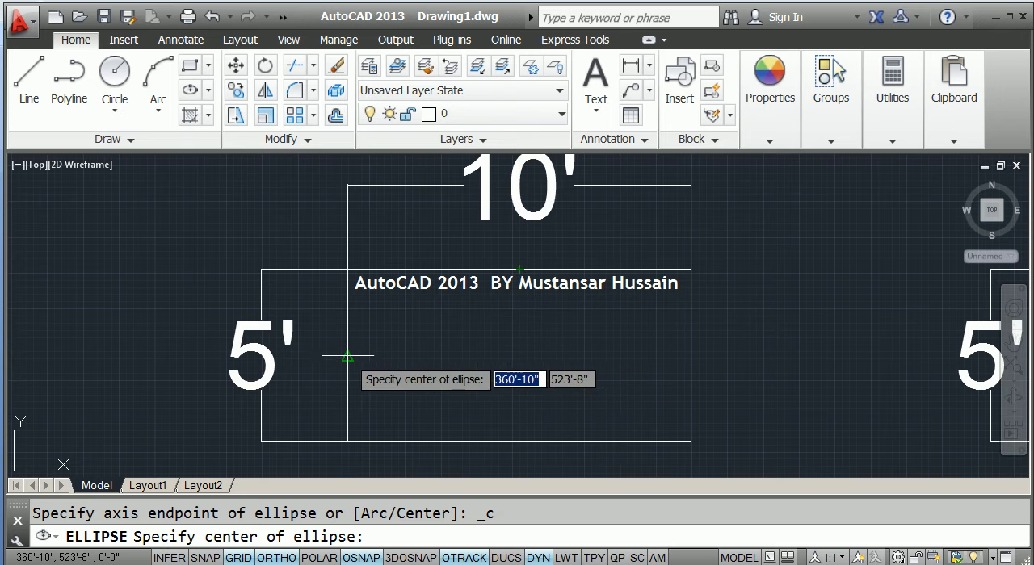
{"action": "left_click", "coordinate": [518, 355]}
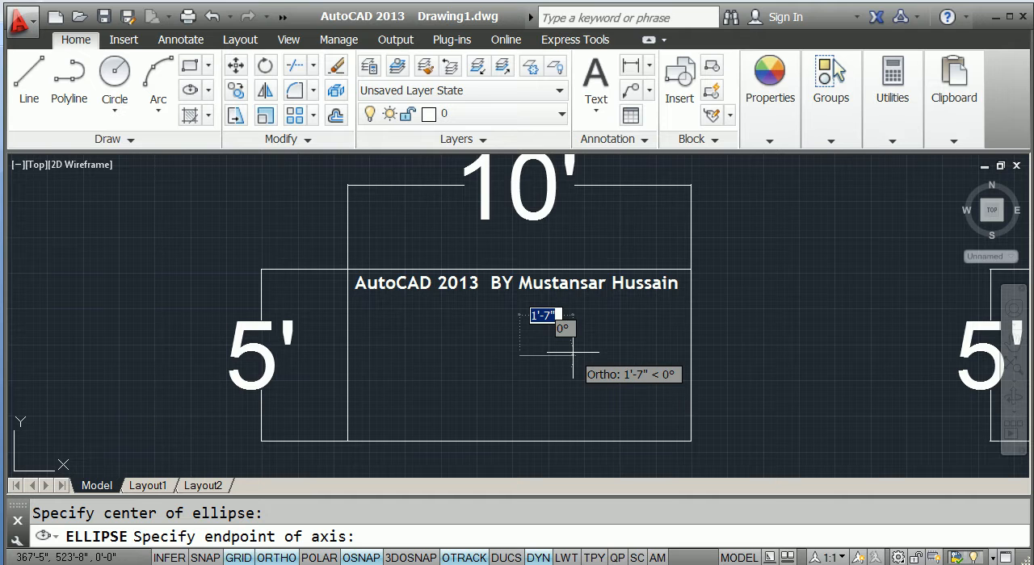
{"action": "type", "text": "5'"}
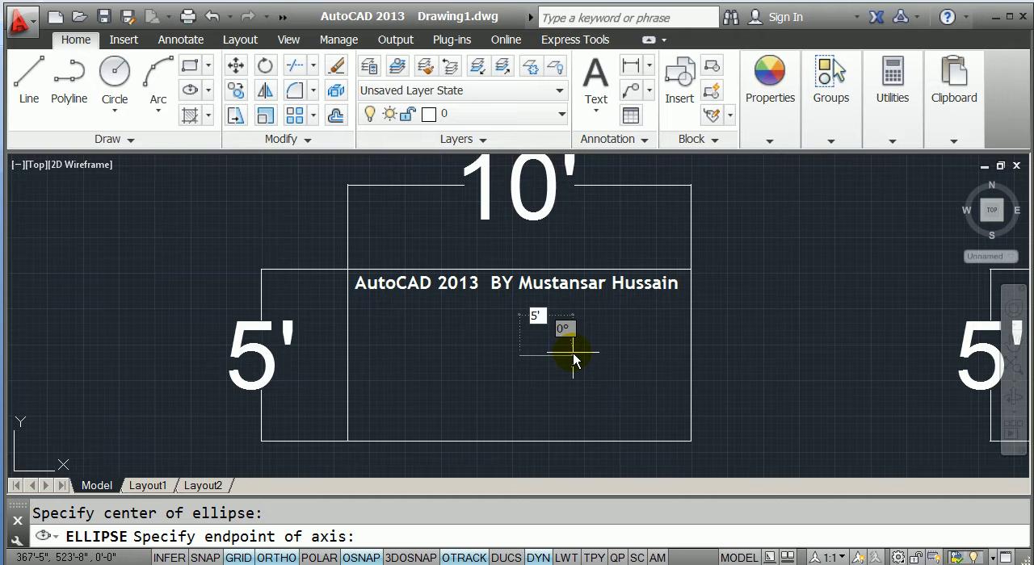
{"action": "key", "text": "Return"}
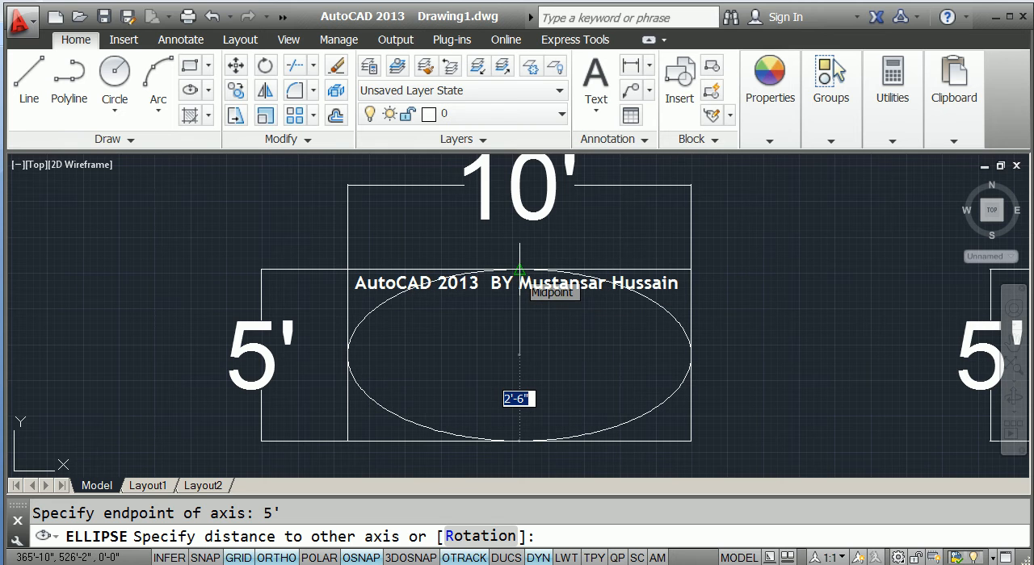
{"action": "type", "text": "30"}
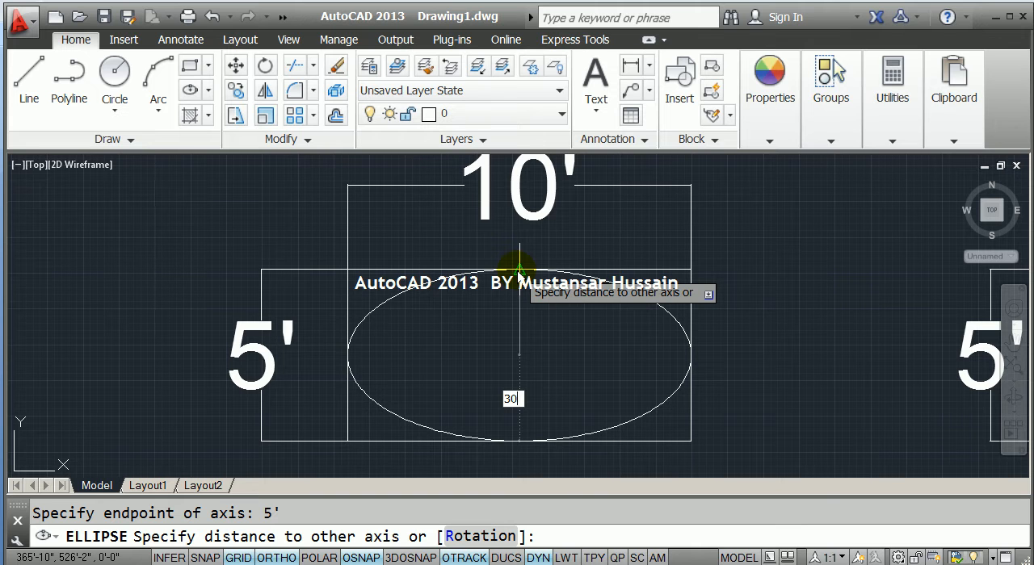
{"action": "key", "text": "Return"}
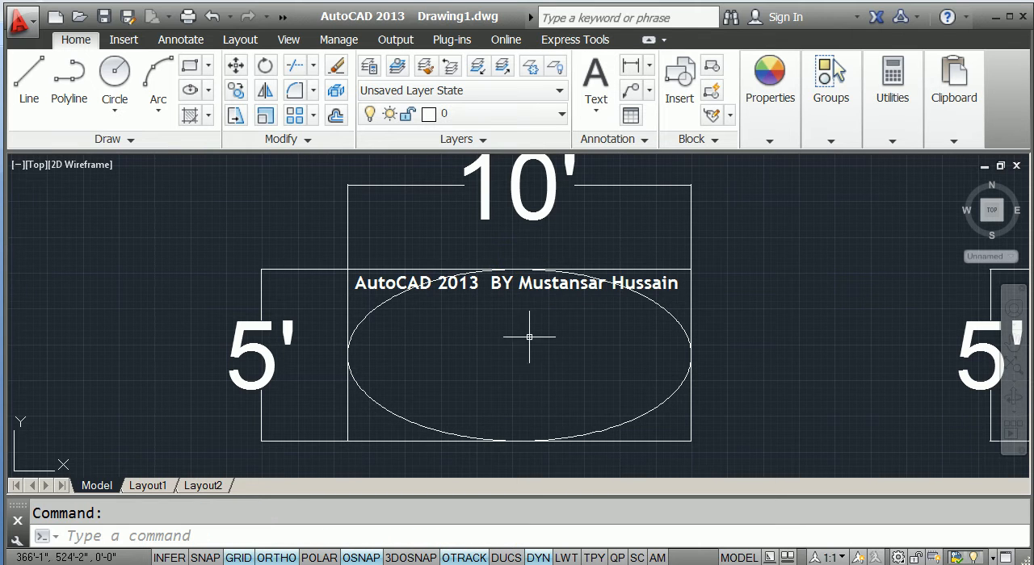
Draw an Axis, End ellipse in the second rectangle from its left edge's midpoint, with a 10' horizontal axis and a distance of 30 inches to the other axis.
{"action": "left_click", "coordinate": [432, 282]}
{"action": "scroll", "coordinate": [523, 341], "scroll_direction": "down", "scroll_amount": 1}
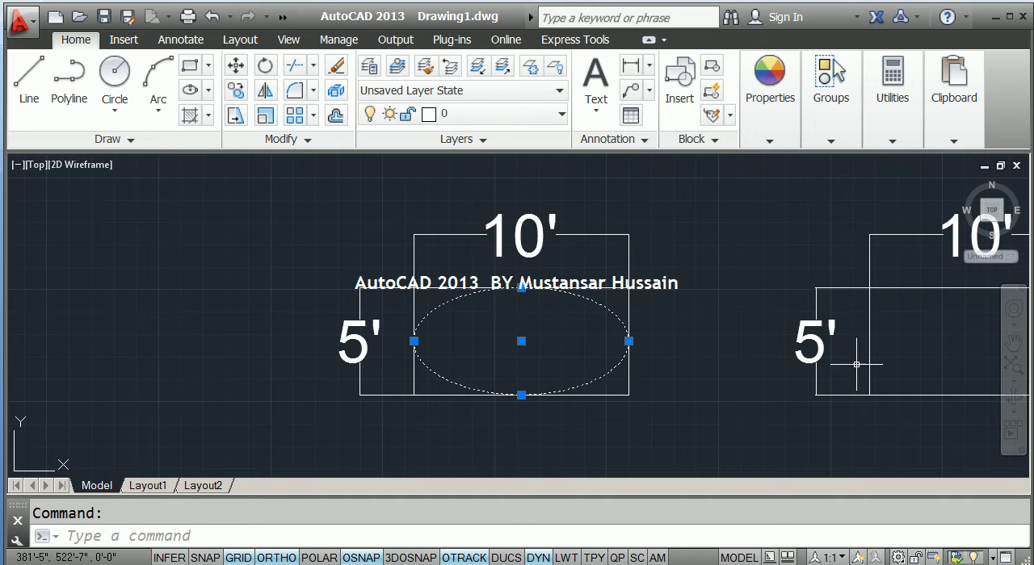
{"action": "mouse_move", "coordinate": [883, 357]}
{"action": "middle_mouse_down"}
{"action": "mouse_move", "coordinate": [398, 353]}
{"action": "mouse_move", "coordinate": [427, 350]}
{"action": "middle_mouse_up"}
{"action": "scroll", "coordinate": [399, 353], "scroll_direction": "up", "scroll_amount": 2}
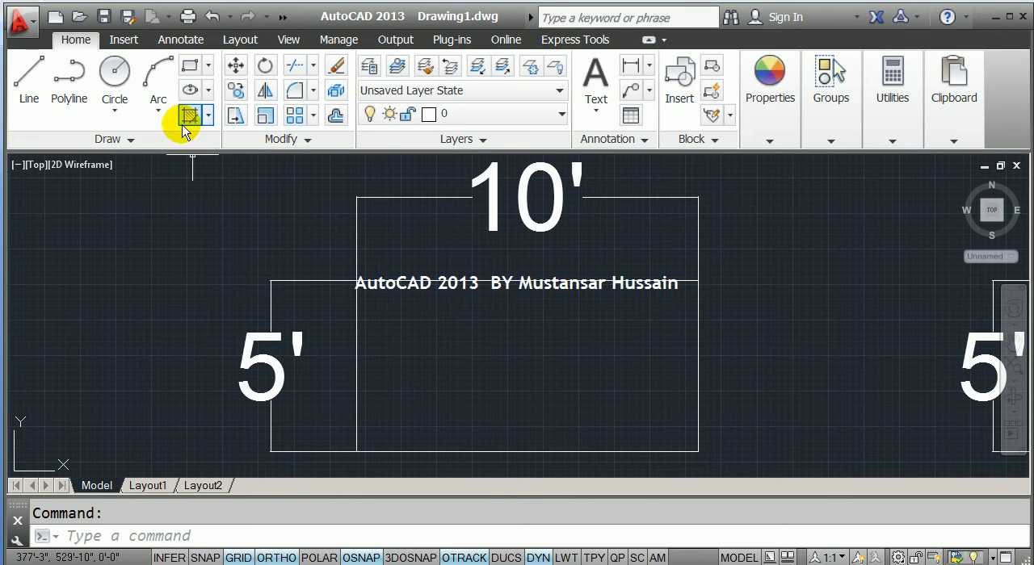
{"action": "left_click", "coordinate": [207, 90]}
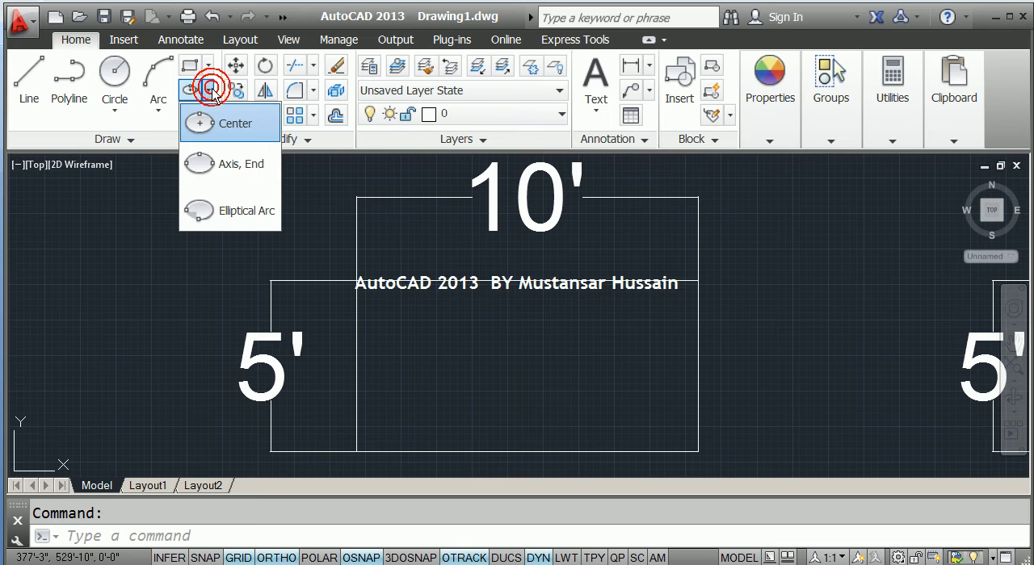
{"action": "left_click", "coordinate": [212, 168]}
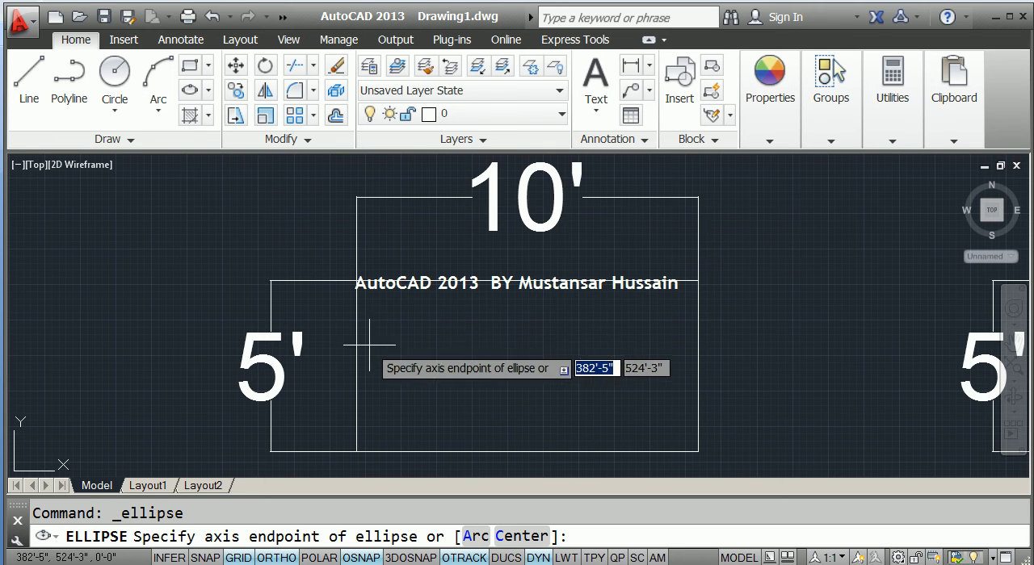
{"action": "left_click", "coordinate": [356, 365]}
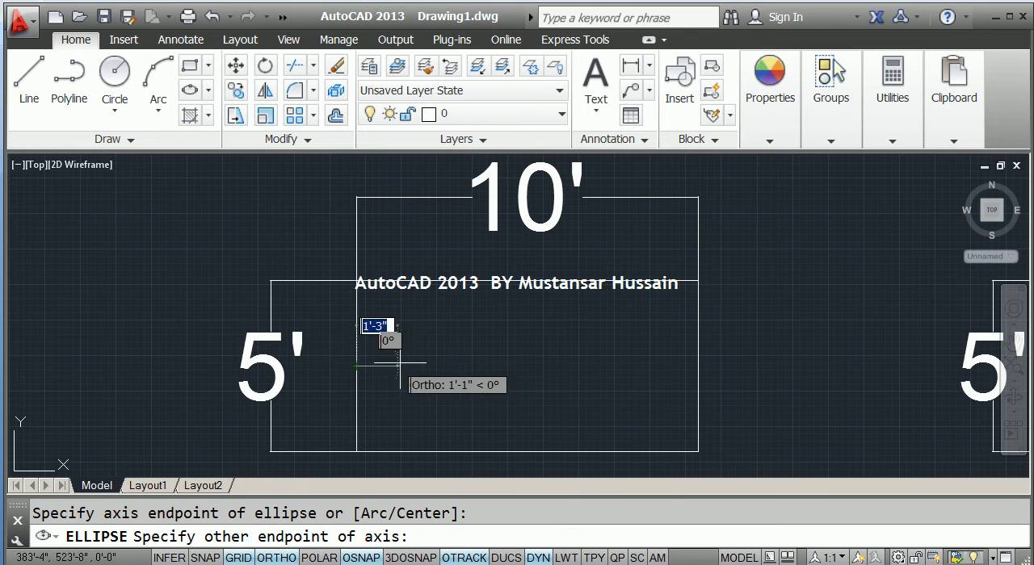
{"action": "type", "text": "10"}
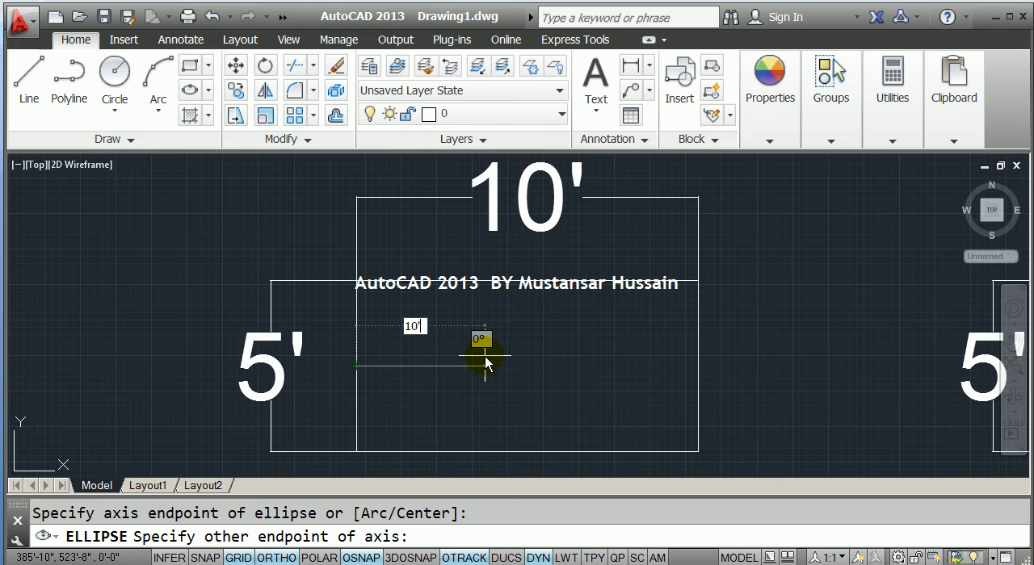
{"action": "key", "text": "Return"}
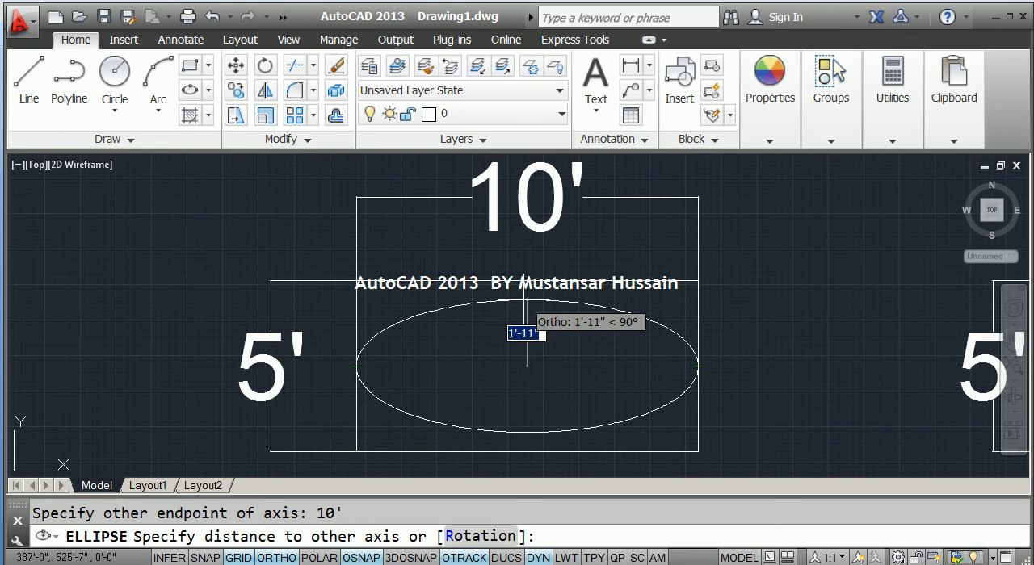
{"action": "type", "text": "30"}
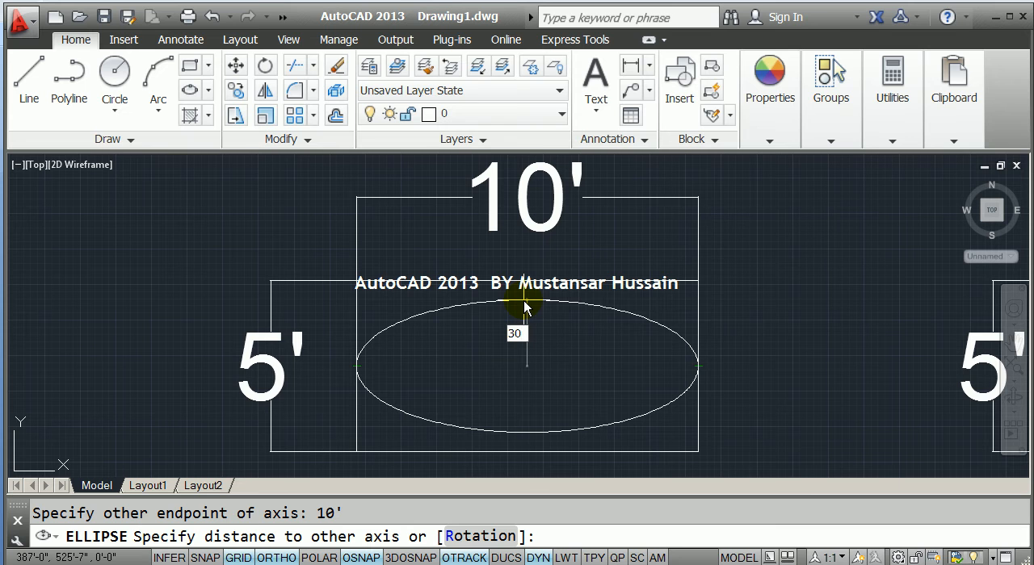
{"action": "key", "text": "Return"}
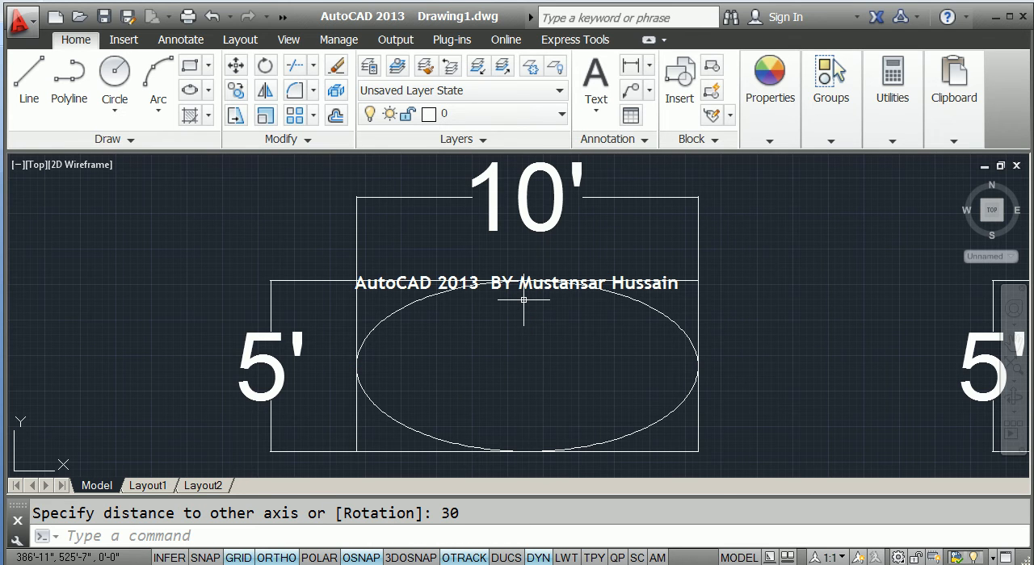
Draw a Center ellipse in the empty space below the third rectangle, with a 5' horizontal half-axis and a 30 inch vertical half-axis.
{"action": "middle_click_drag", "start_coordinate": [163, 313], "coordinate": [638, 261]}
{"action": "scroll", "coordinate": [638, 261], "scroll_direction": "down", "scroll_amount": 2}
{"action": "middle_click_drag", "start_coordinate": [526, 303], "coordinate": [566, 283]}
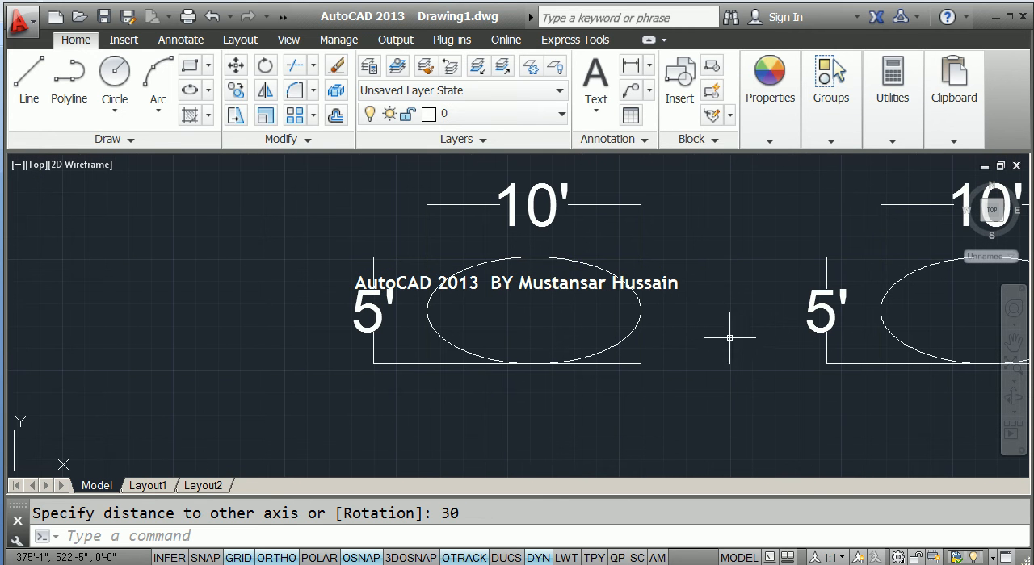
{"action": "middle_click_drag", "start_coordinate": [899, 325], "coordinate": [375, 331]}
{"action": "middle_click_drag", "start_coordinate": [812, 331], "coordinate": [442, 328]}
{"action": "scroll", "coordinate": [589, 345], "scroll_direction": "down", "scroll_amount": 1}
{"action": "mouse_move", "coordinate": [588, 346]}
{"action": "middle_mouse_down"}
{"action": "mouse_move", "coordinate": [572, 353]}
{"action": "mouse_move", "coordinate": [549, 314]}
{"action": "mouse_move", "coordinate": [531, 339]}
{"action": "mouse_move", "coordinate": [538, 319]}
{"action": "mouse_move", "coordinate": [546, 335]}
{"action": "middle_mouse_up"}
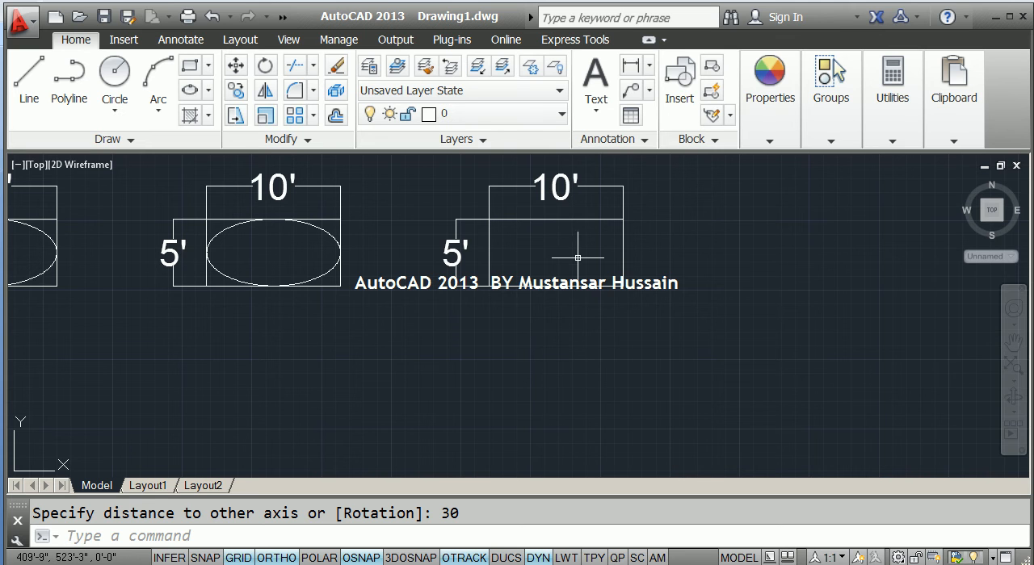
{"action": "middle_click_drag", "start_coordinate": [578, 257], "coordinate": [580, 269]}
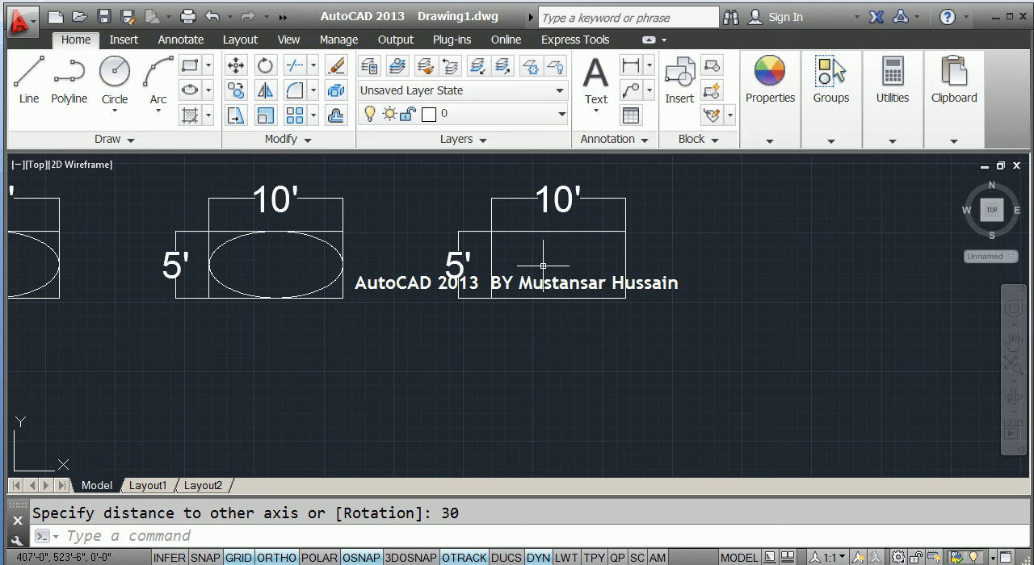
{"action": "left_click", "coordinate": [207, 91]}
{"action": "left_click", "coordinate": [222, 121]}
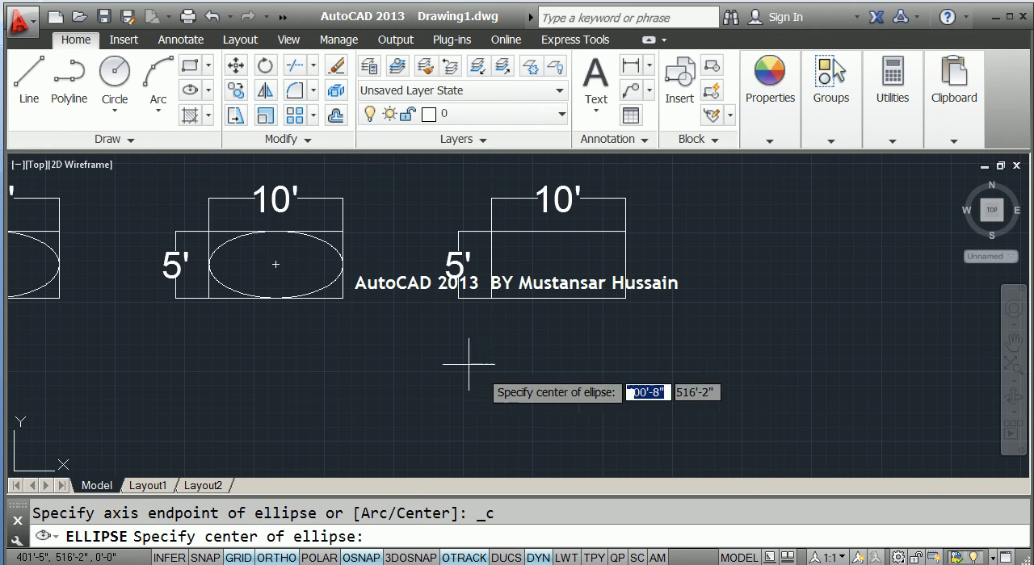
{"action": "left_click", "coordinate": [502, 393]}
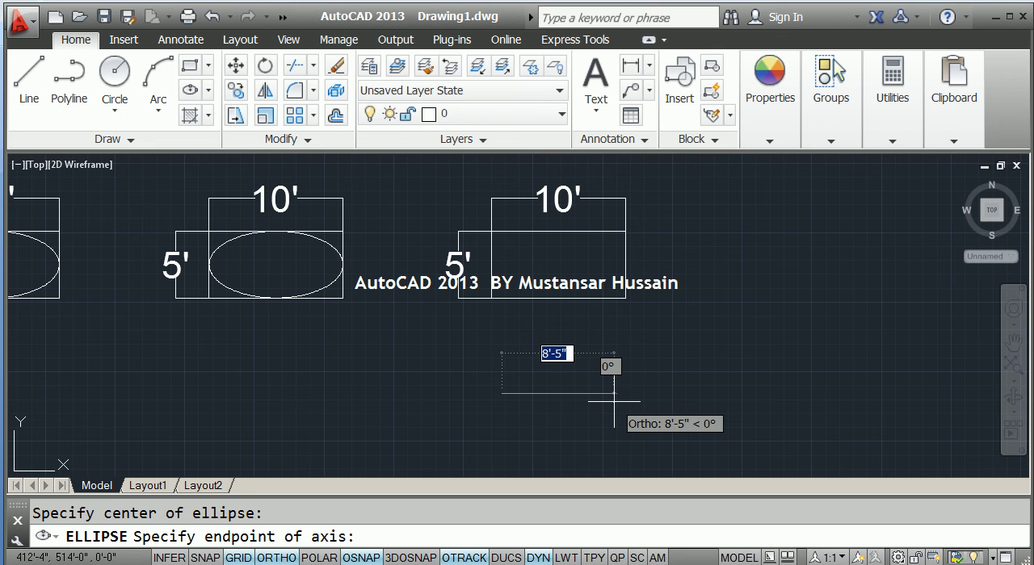
{"action": "type", "text": "5"}
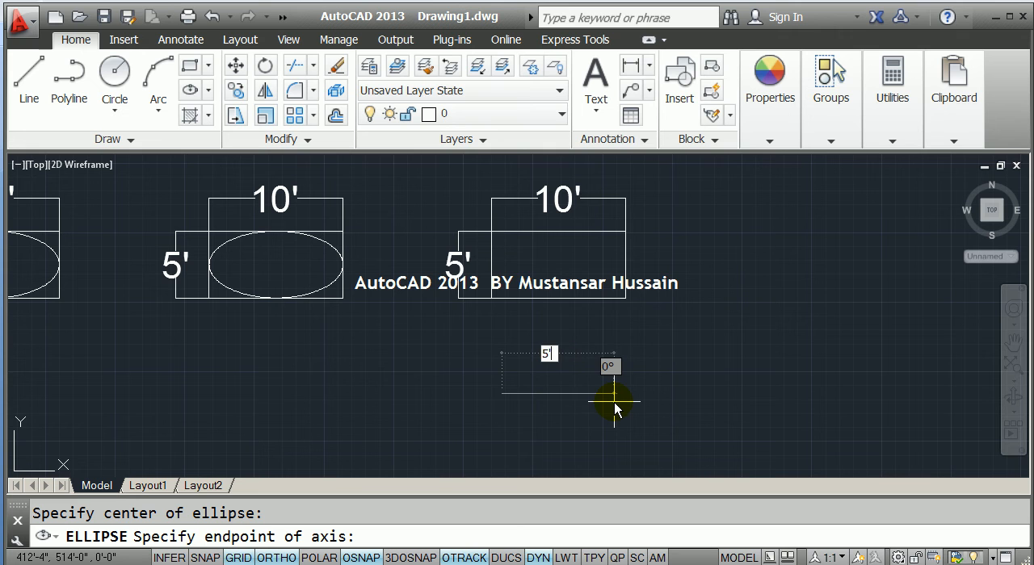
{"action": "key", "text": "Return"}
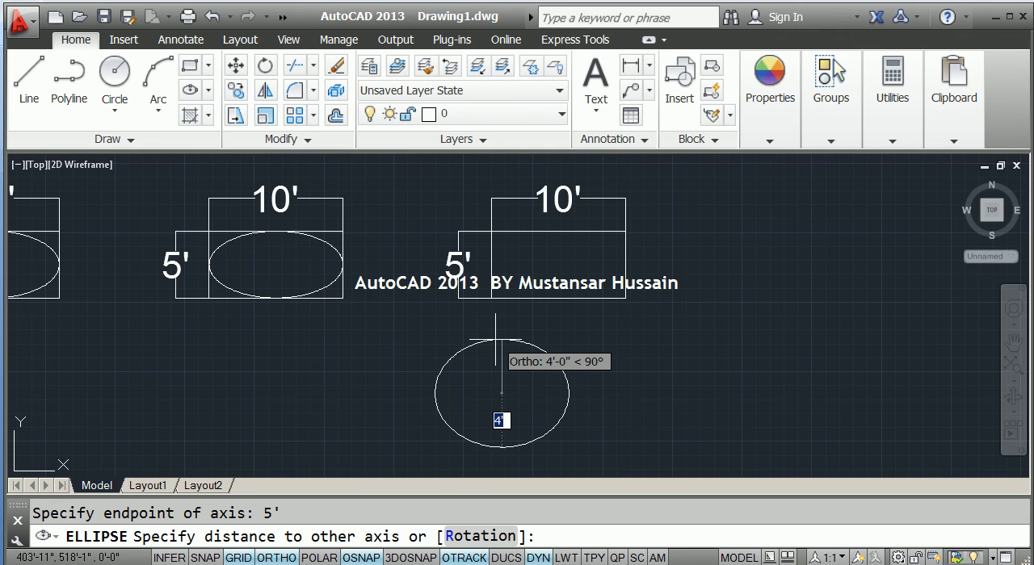
{"action": "type", "text": "30"}
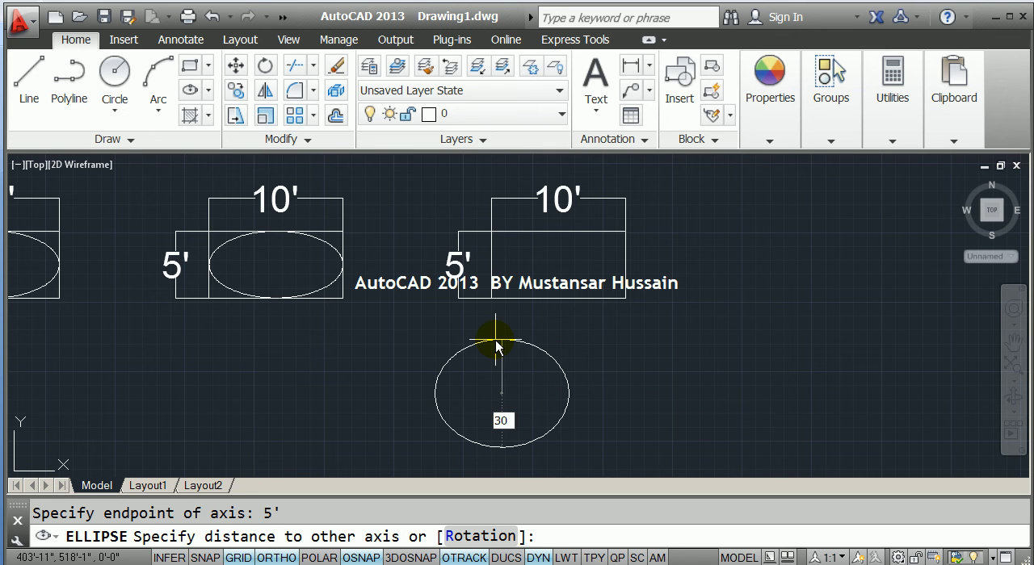
{"action": "key", "text": "Return"}
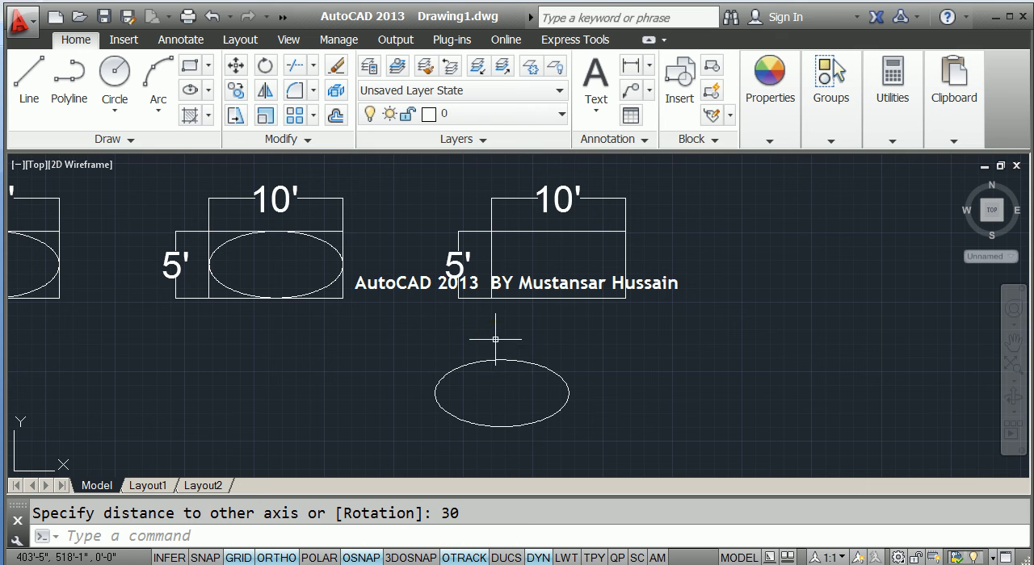
Move the new ellipse by its centre to the middle of the third rectangle, with Ortho turned off.
{"action": "type", "text": "m"}
{"action": "key", "text": "Return"}
{"action": "left_click", "coordinate": [556, 434]}
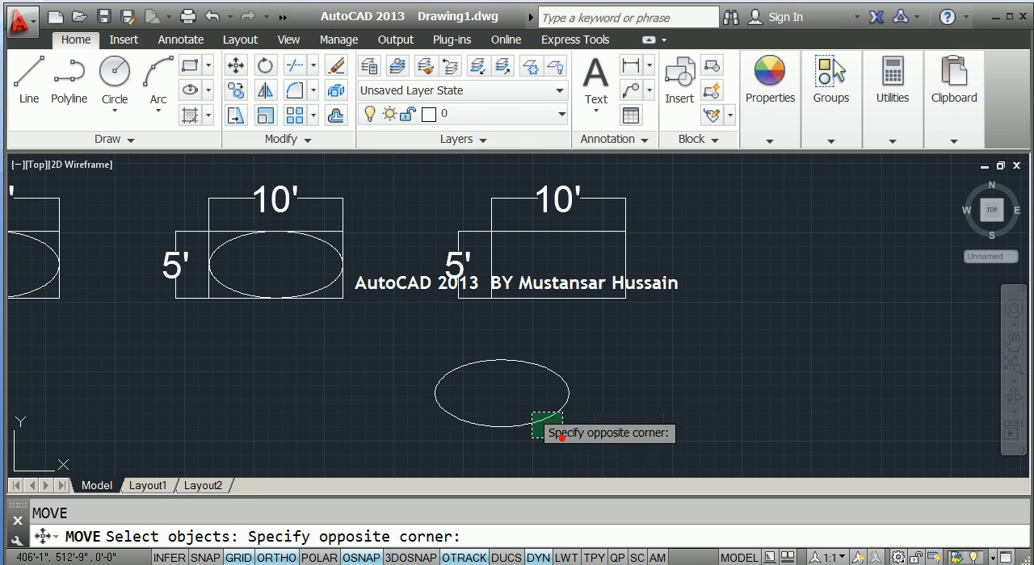
{"action": "left_click", "coordinate": [540, 421]}
{"action": "key", "text": "Return"}
{"action": "left_click", "coordinate": [502, 393]}
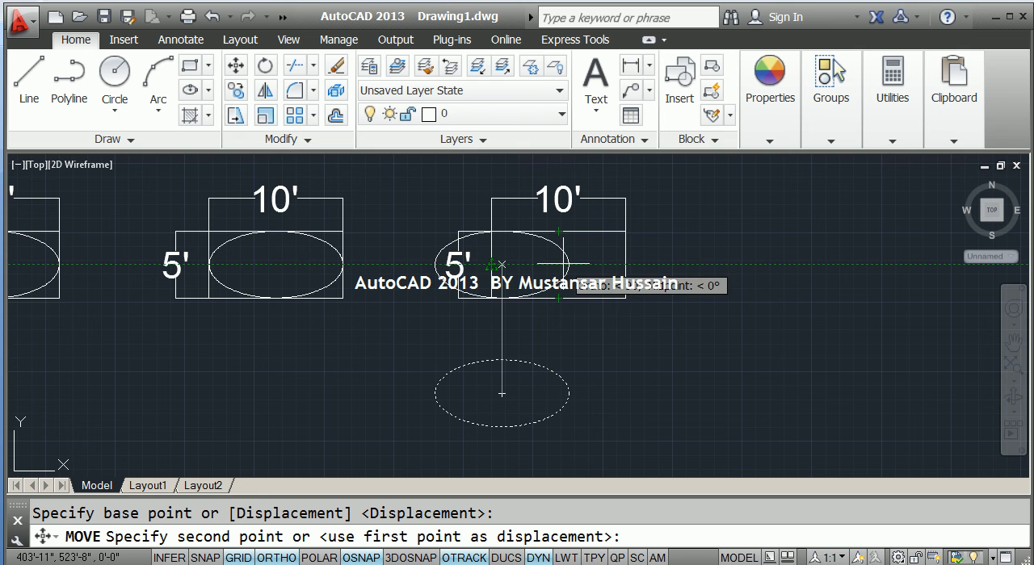
{"action": "key", "text": "F8"}
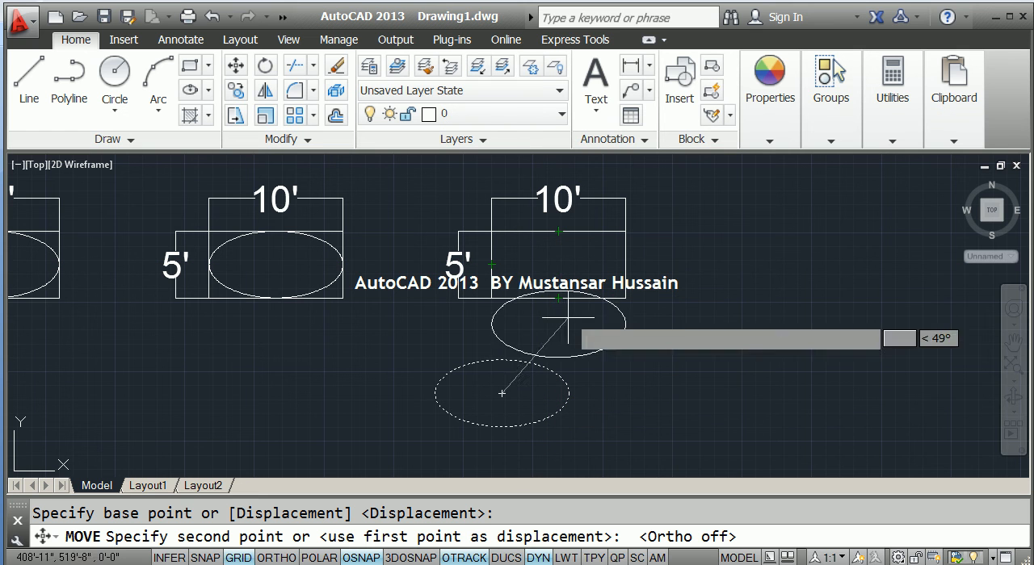
{"action": "left_click", "coordinate": [558, 264]}
Draw a vertical line from the top quadrant to the bottom quadrant of the ellipse in the third rectangle.
{"action": "scroll", "coordinate": [558, 267], "scroll_direction": "up", "scroll_amount": 4}
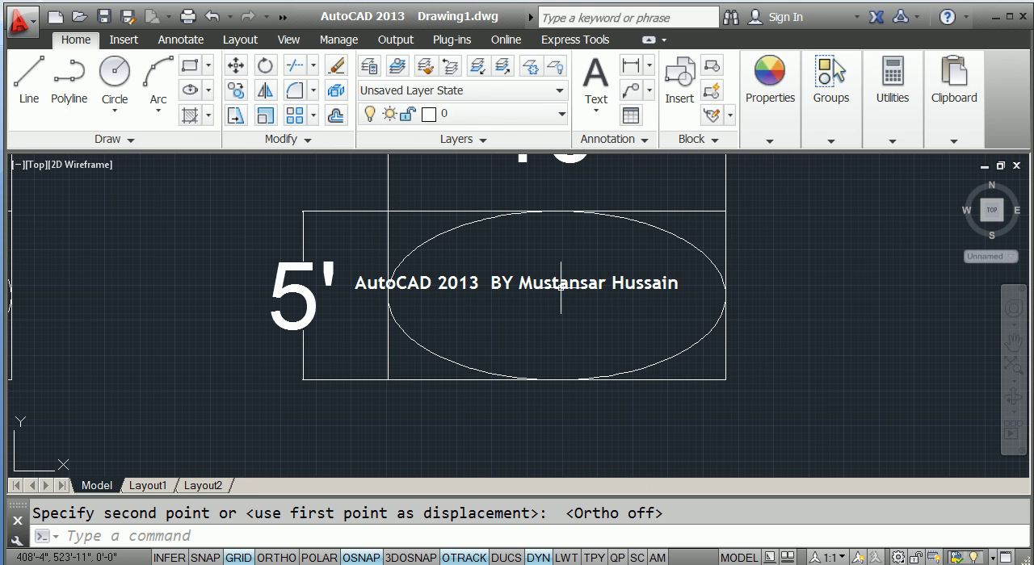
{"action": "type", "text": "l"}
{"action": "key", "text": "Return"}
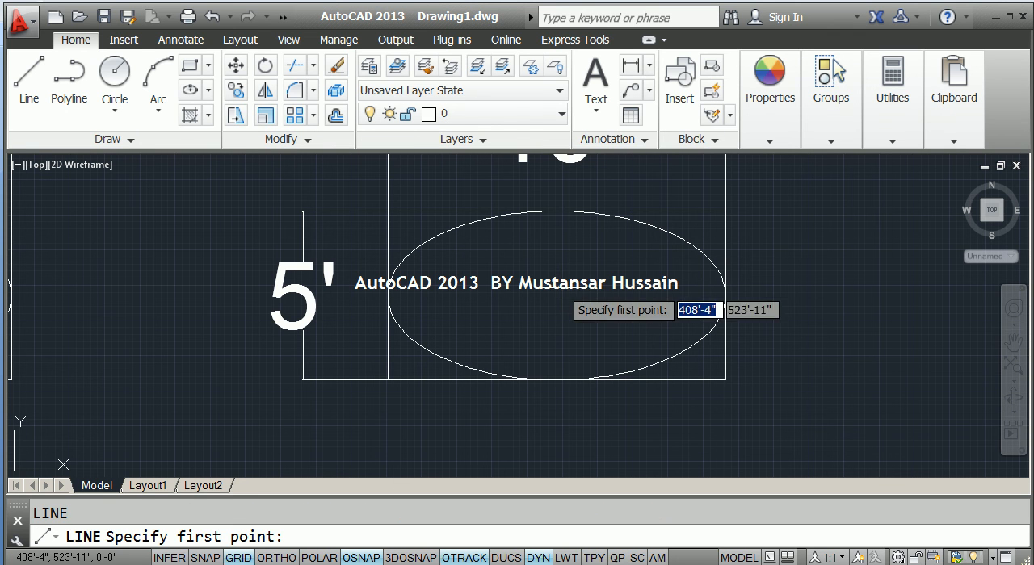
{"action": "left_click", "coordinate": [557, 212]}
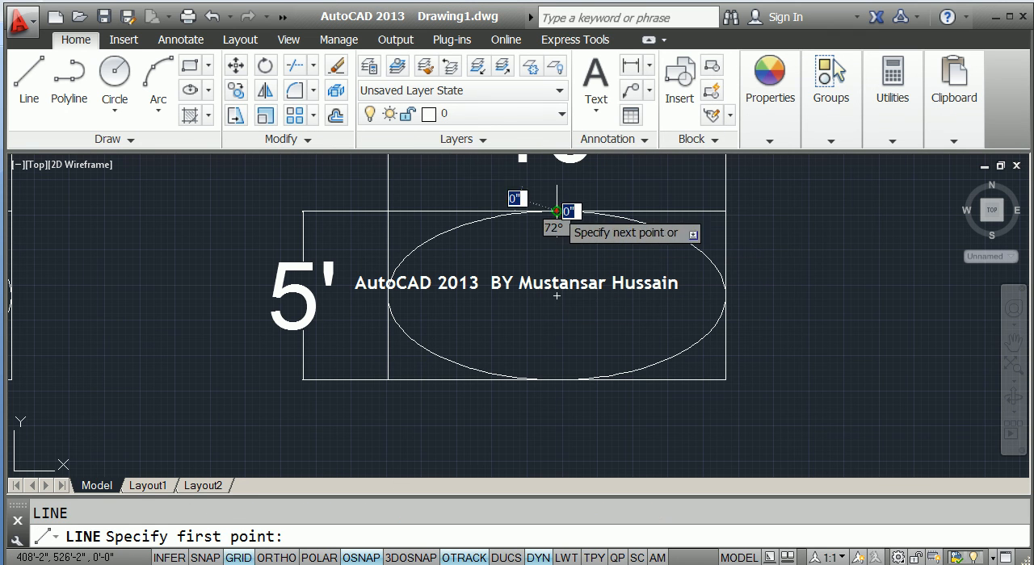
{"action": "left_click", "coordinate": [557, 378]}
{"action": "key", "text": "Return"}
{"action": "key", "text": "Return"}
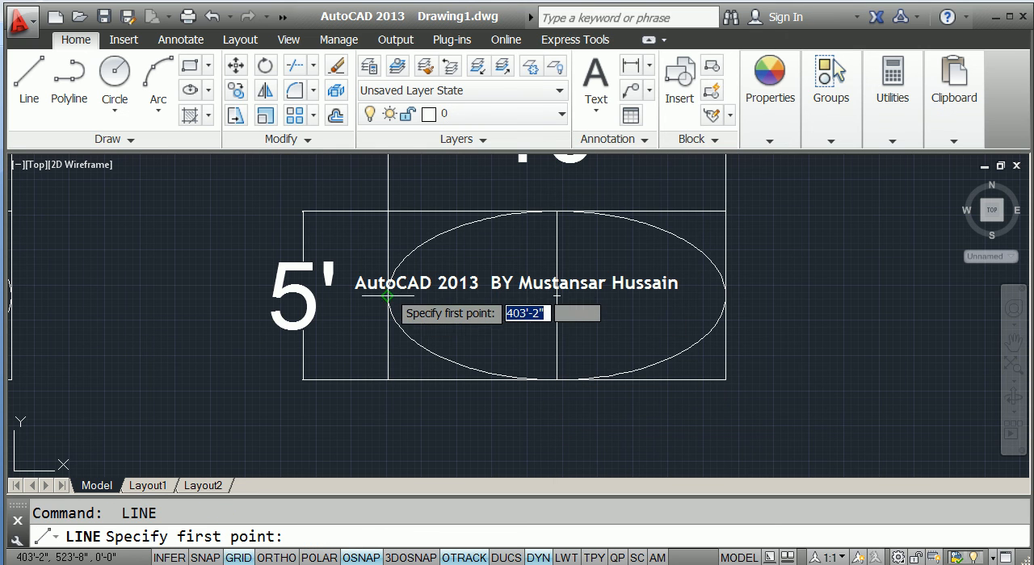
Draw a horizontal line from the left quadrant to the right quadrant of the same ellipse.
{"action": "left_click", "coordinate": [388, 296]}
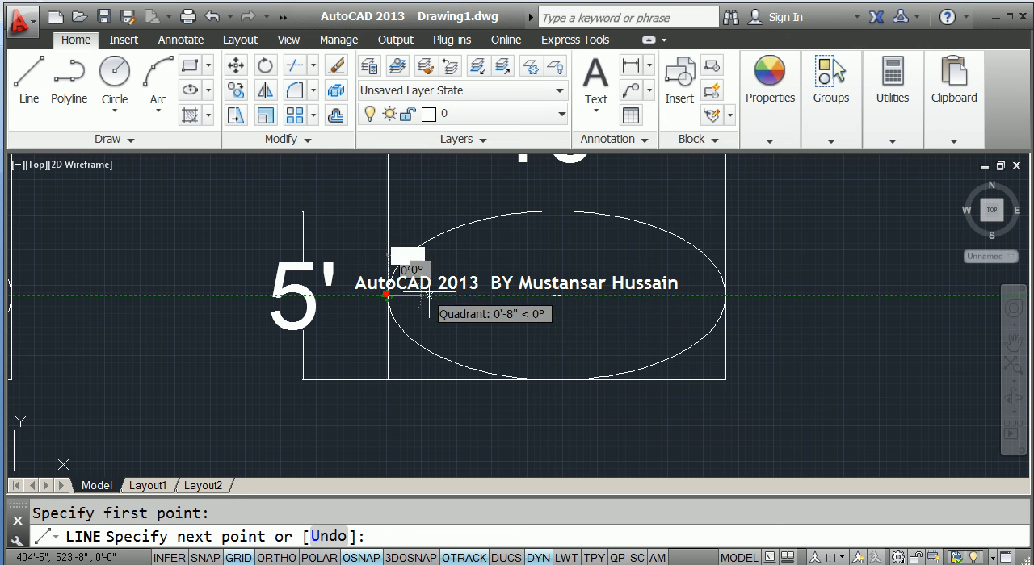
{"action": "left_click", "coordinate": [725, 296]}
{"action": "key", "text": "Return"}
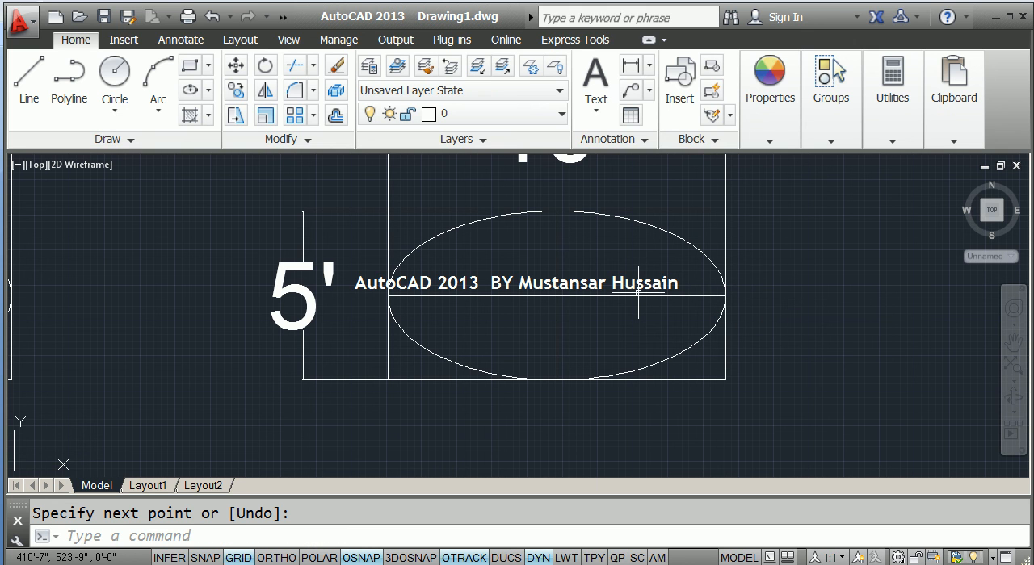
Add an aligned dimension to the horizontal axis line of the ellipse in the third rectangle, placed below the rectangle.
{"action": "type", "text": "dal"}
{"action": "key", "text": "Return"}
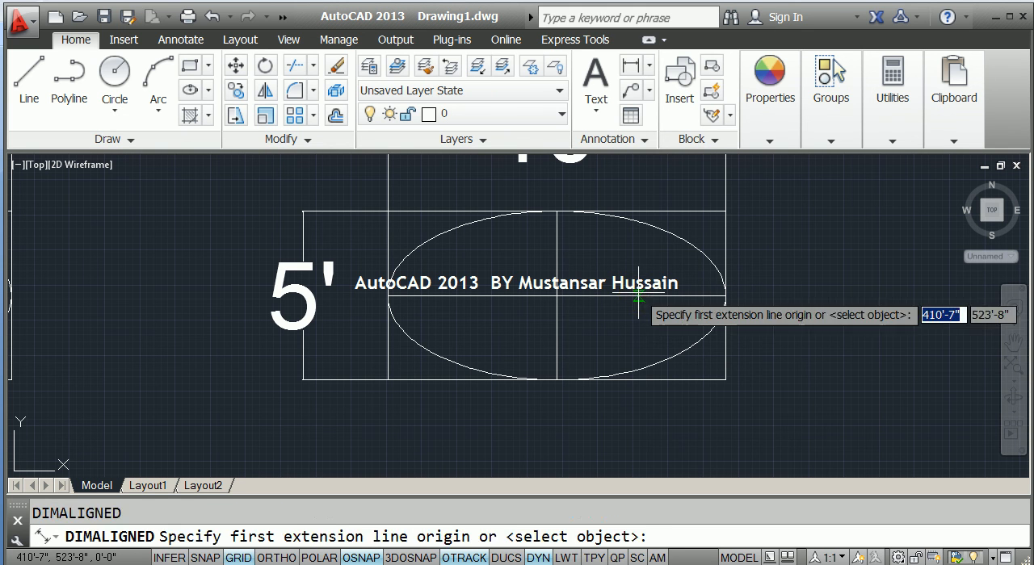
{"action": "left_click", "coordinate": [638, 294]}
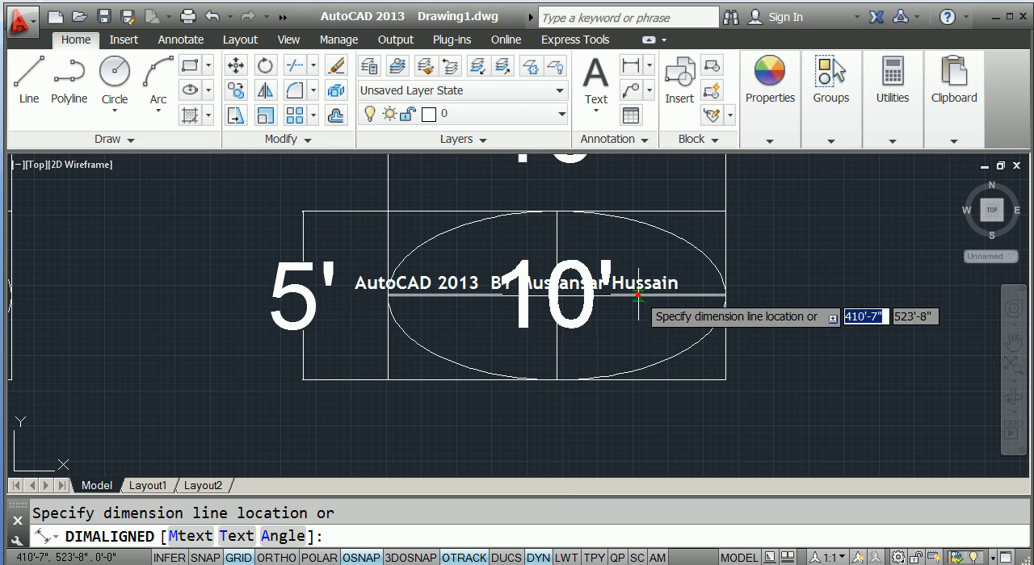
{"action": "left_click", "coordinate": [613, 449]}
Add an aligned dimension to the vertical axis line of the same ellipse, placed just outside the rectangle's right side.
{"action": "key", "text": "Return"}
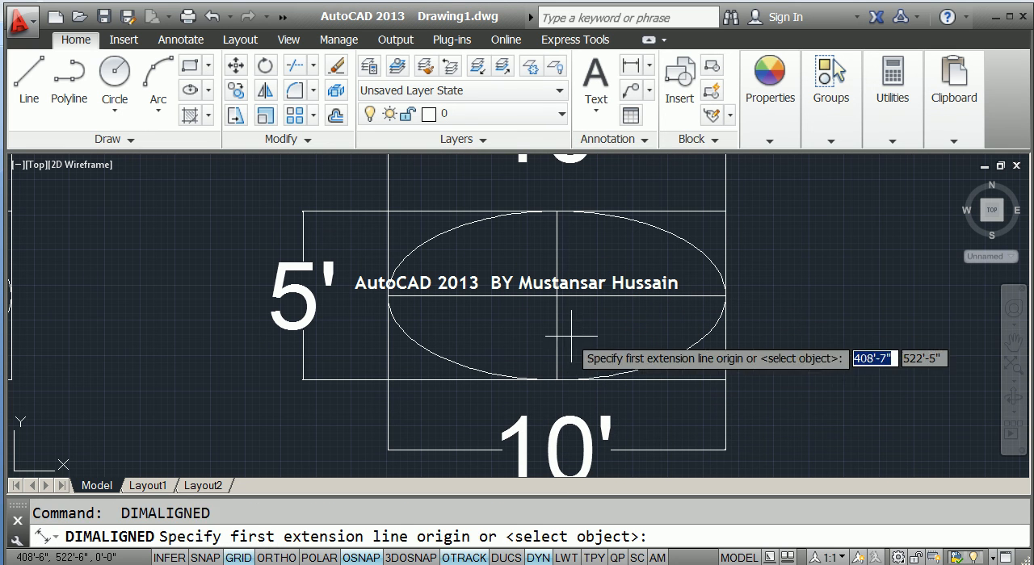
{"action": "key", "text": "Return"}
{"action": "left_click", "coordinate": [556, 332]}
{"action": "left_click", "coordinate": [797, 331]}
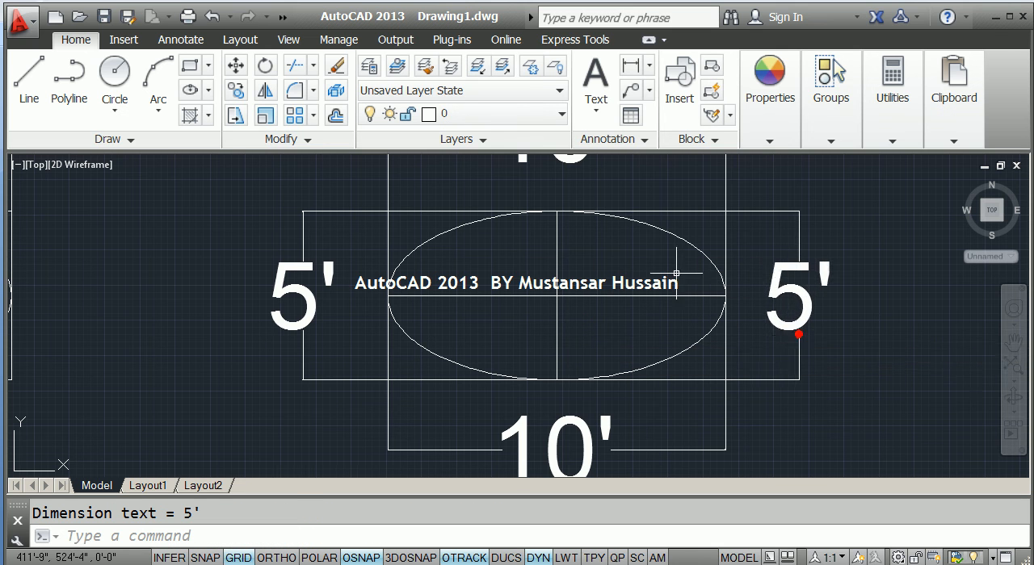
Review the dimensioned ellipse in the third rectangle, followed by the ellipses in the second and first rectangles.
{"action": "scroll", "coordinate": [703, 293], "scroll_direction": "down", "scroll_amount": 4}
{"action": "scroll", "coordinate": [646, 291], "scroll_direction": "up", "scroll_amount": 2}
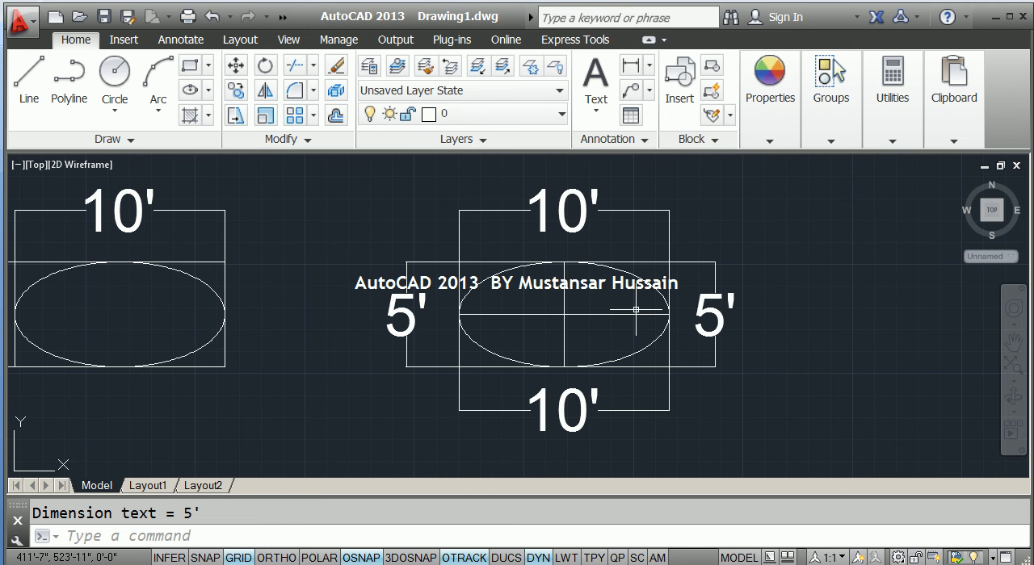
{"action": "middle_click_drag", "start_coordinate": [338, 268], "coordinate": [690, 272]}
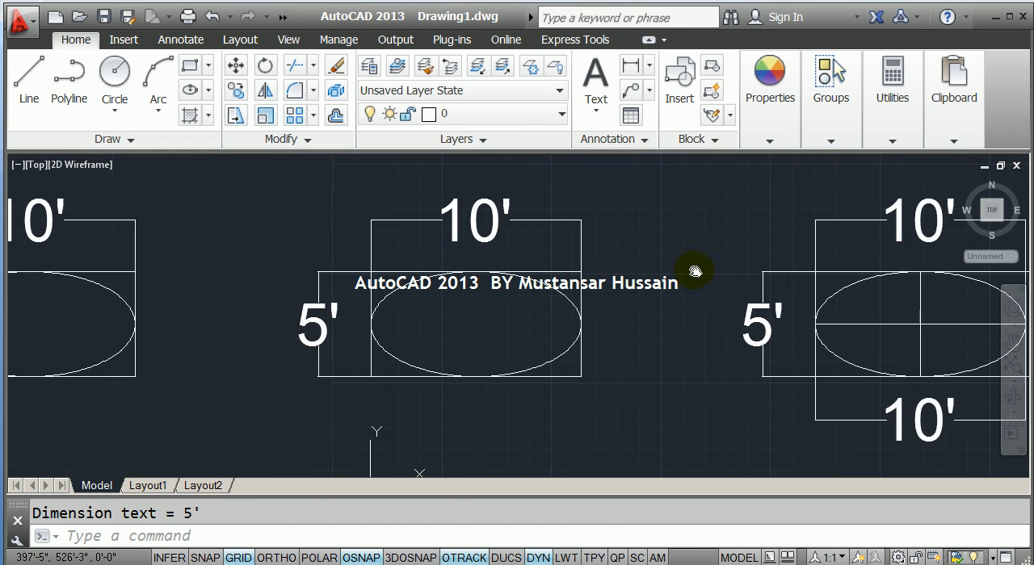
{"action": "middle_click_drag", "start_coordinate": [317, 306], "coordinate": [623, 307]}
{"action": "scroll", "coordinate": [396, 317], "scroll_direction": "up", "scroll_amount": 2}
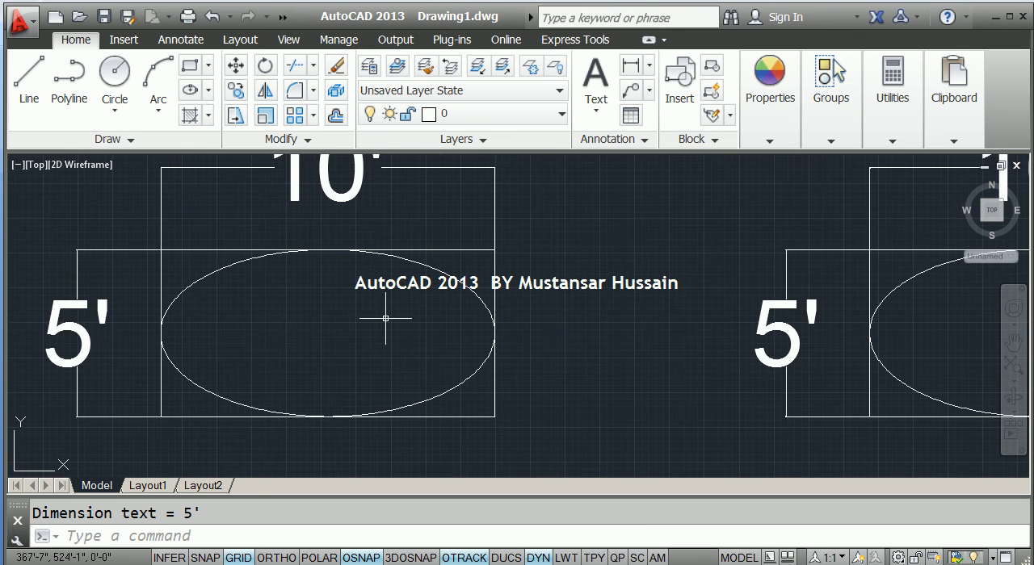
{"action": "middle_click_drag", "start_coordinate": [302, 300], "coordinate": [443, 330]}
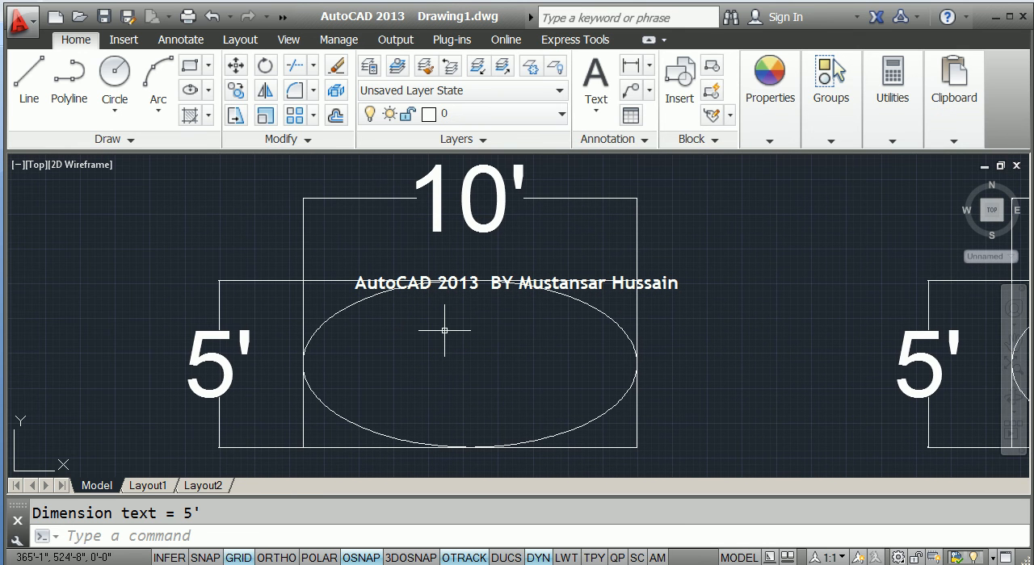